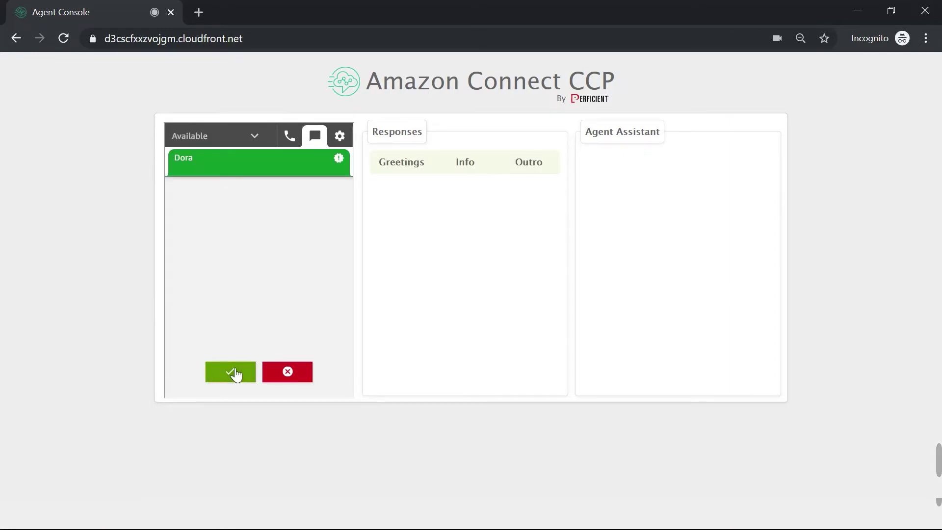
# Step: Accept the incoming customer chat once it arrives
pyautogui.click(233, 372)
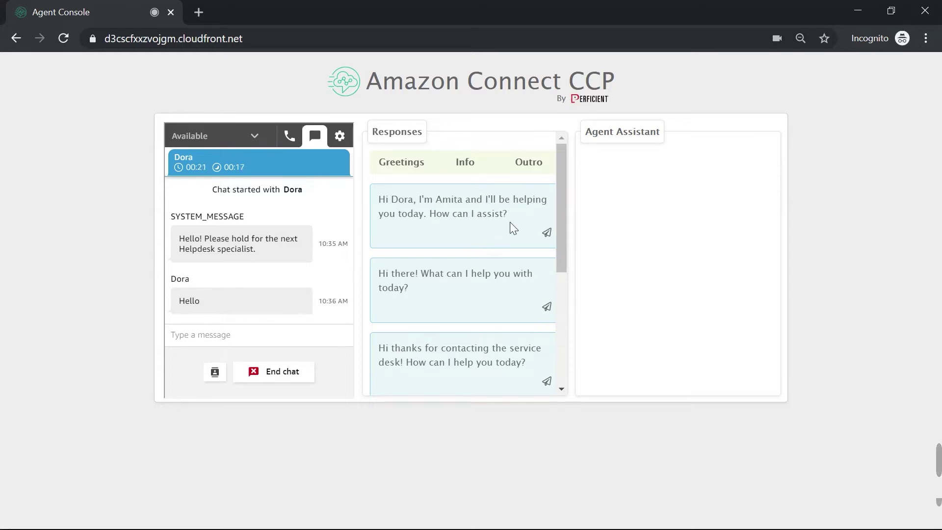
# Step: Send the suggested introduction greeting to the customer
pyautogui.click(551, 233)
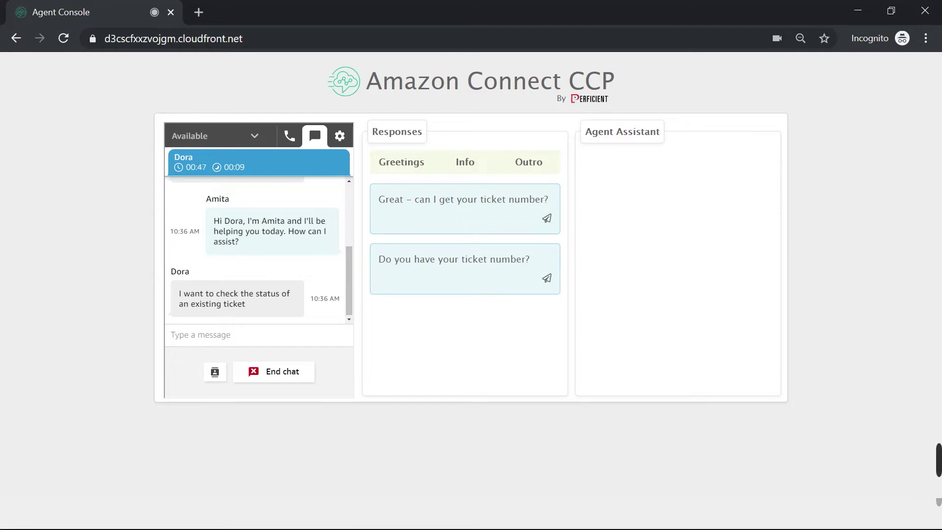
# Step: Ask for the ticket number, say it's under review, then report it's currently in progress
pyautogui.click(547, 219)
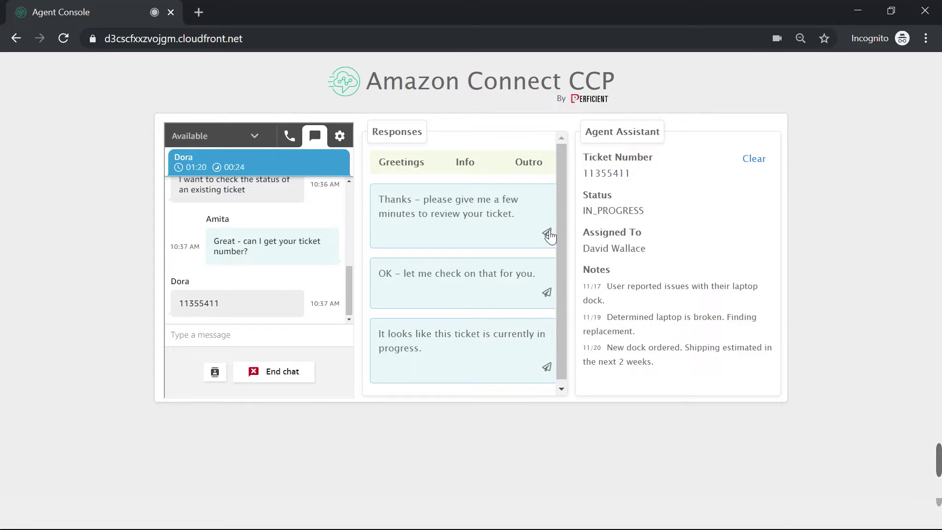
pyautogui.click(547, 233)
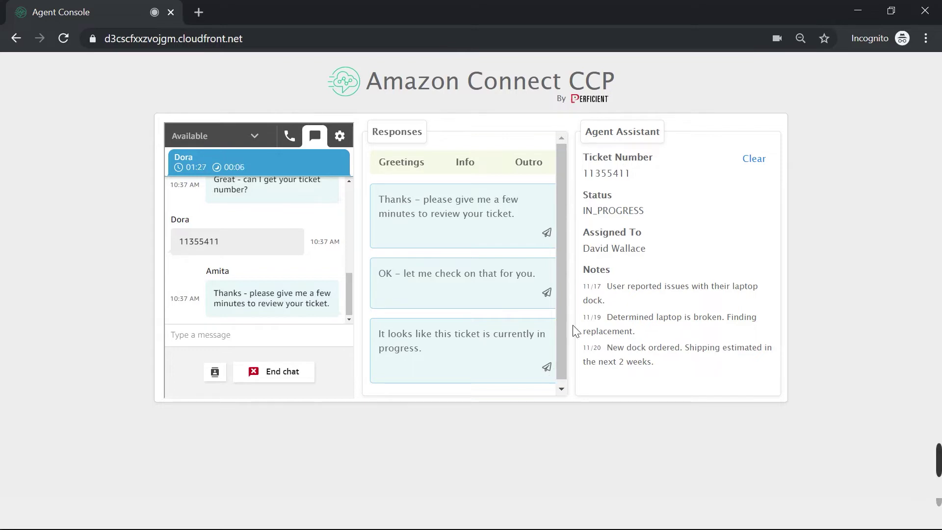
pyautogui.click(554, 370)
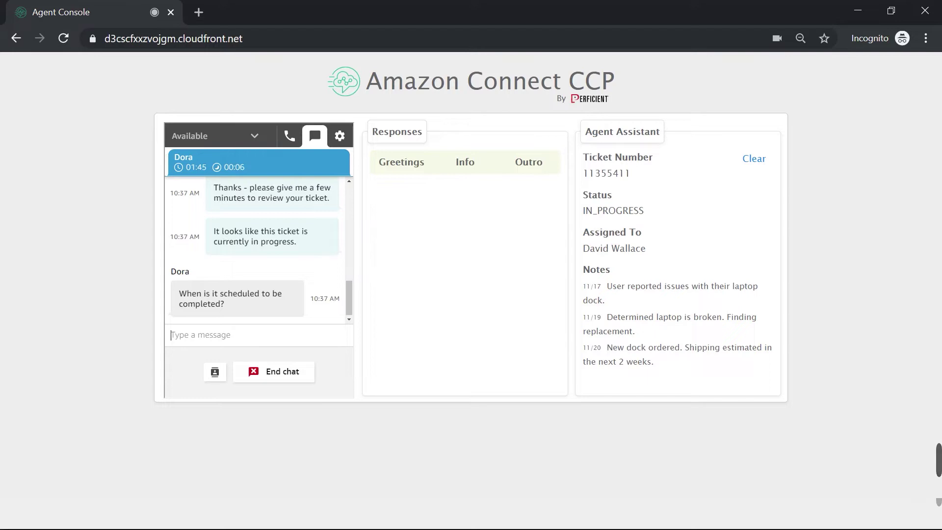
# Step: Reply 'It looks like it will be completed sometime next week' and offer to escalate the ticket
pyautogui.write('It loo')
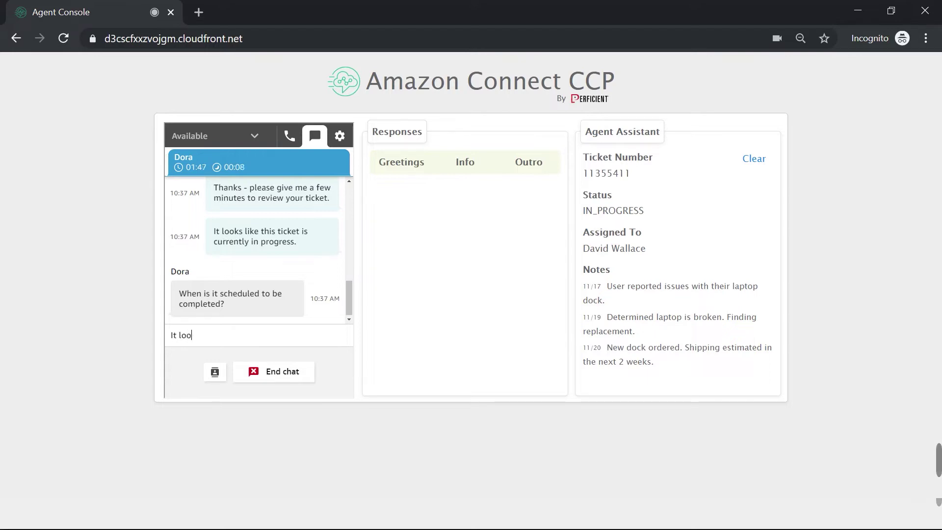
pyautogui.write('ks like it will be')
pyautogui.write(' comp')
pyautogui.press('BackSpace')
pyautogui.press('BackSpace')
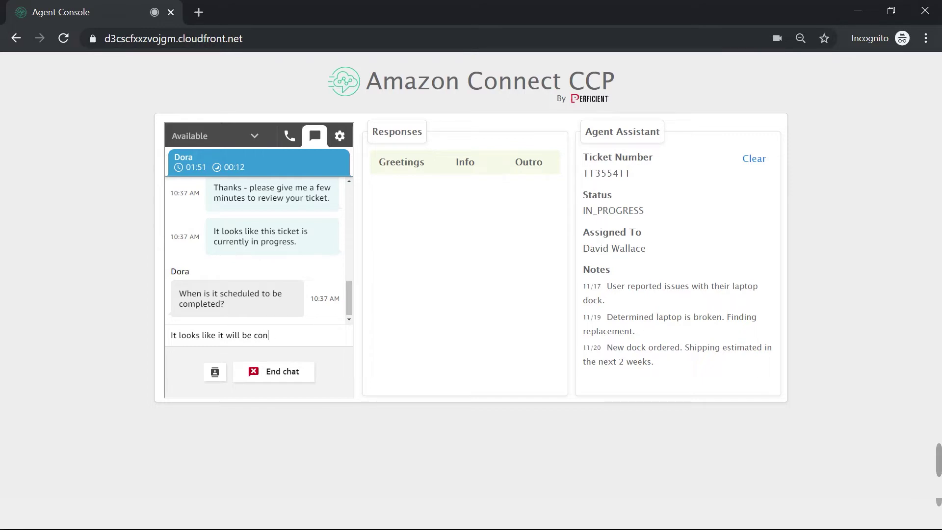
pyautogui.write('mpleted some')
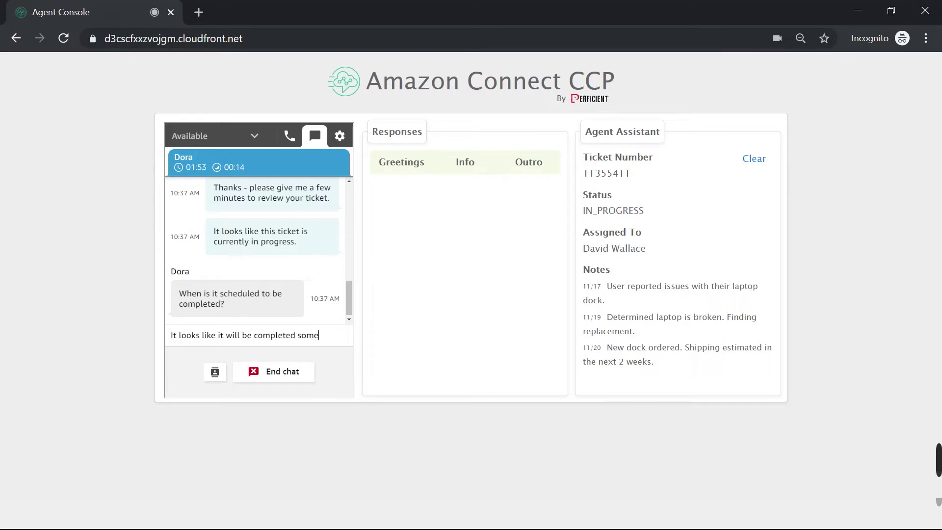
pyautogui.write('time next week')
pyautogui.press('Return')
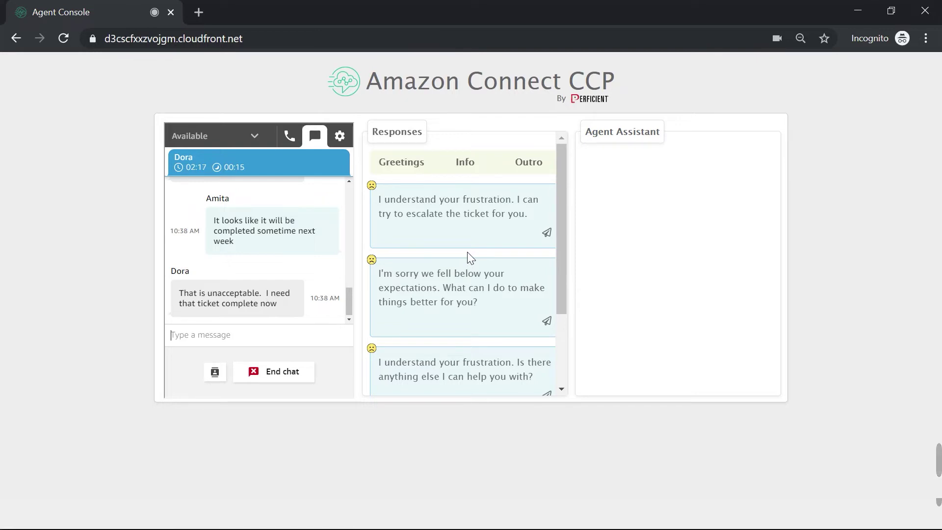
pyautogui.click(547, 233)
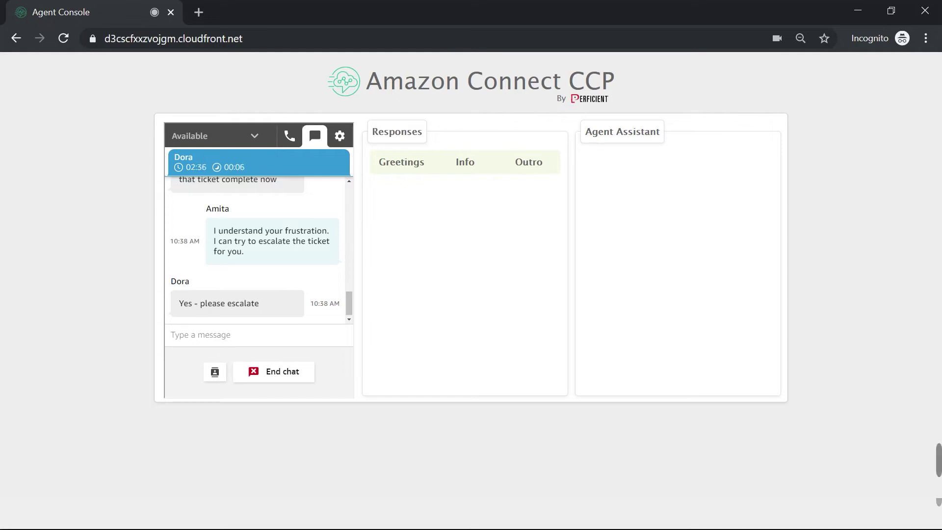
# Step: Confirm the escalation by replying 'I'll request to get this escalated'
pyautogui.write("I'll reque")
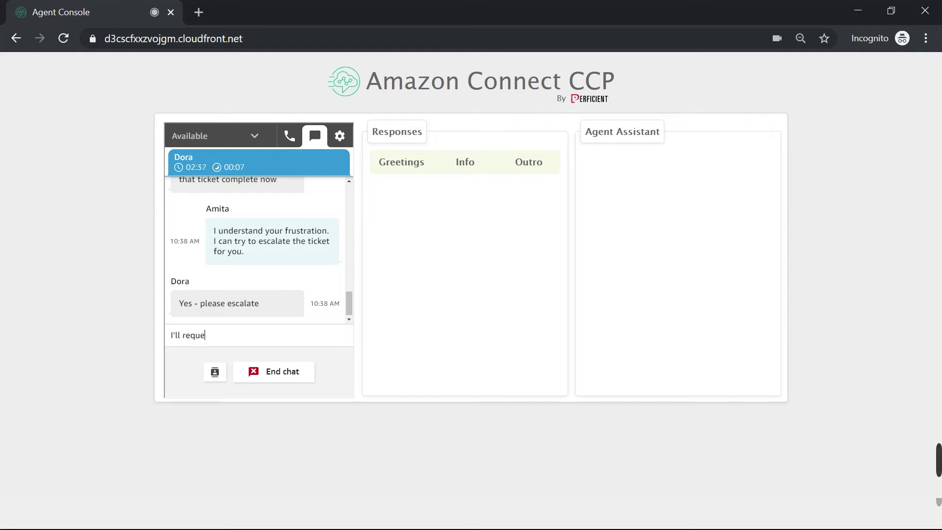
pyautogui.write('st to get this es')
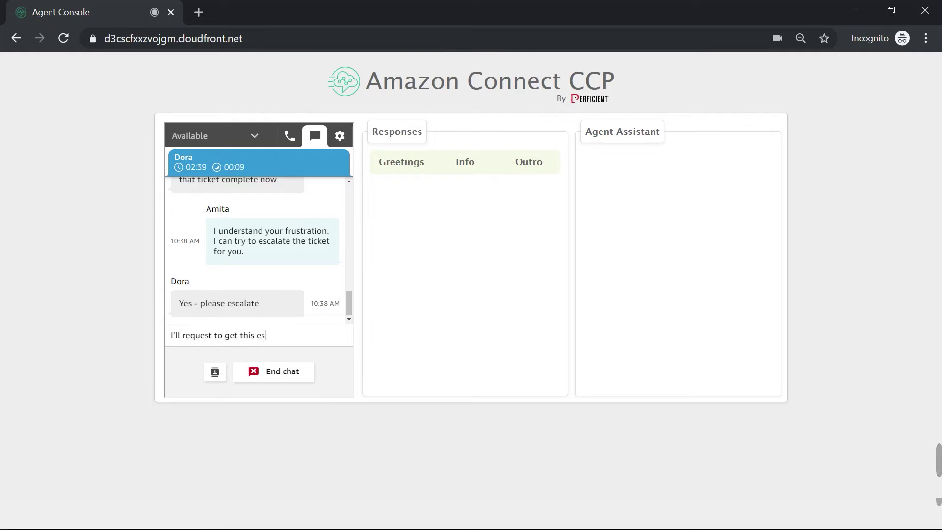
pyautogui.write('calated')
pyautogui.press('Return')
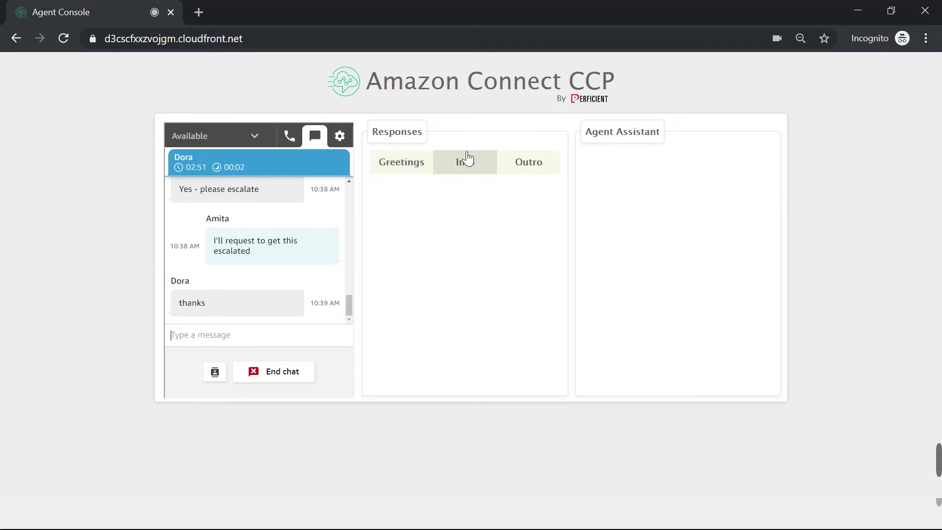
# Step: Ask if anything else is needed, send the closing thank-you, and clear the ended chat
pyautogui.click(466, 158)
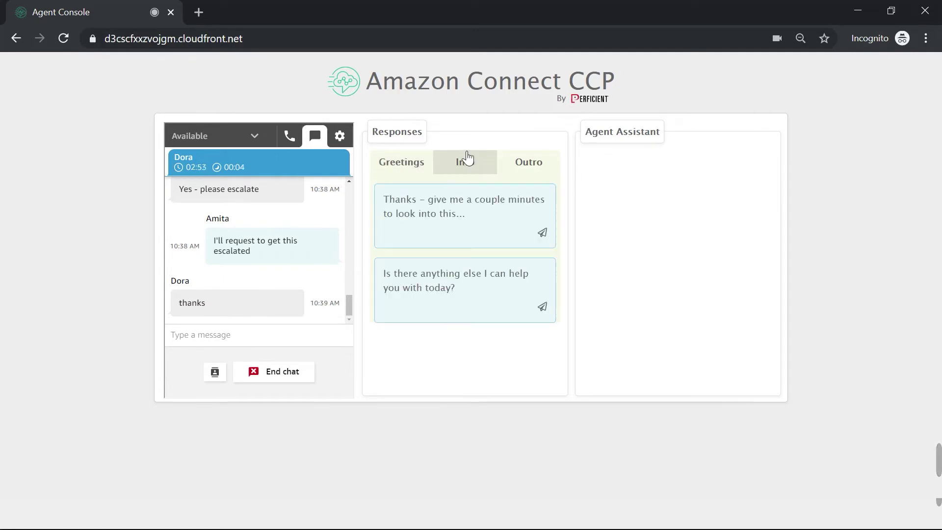
pyautogui.click(543, 308)
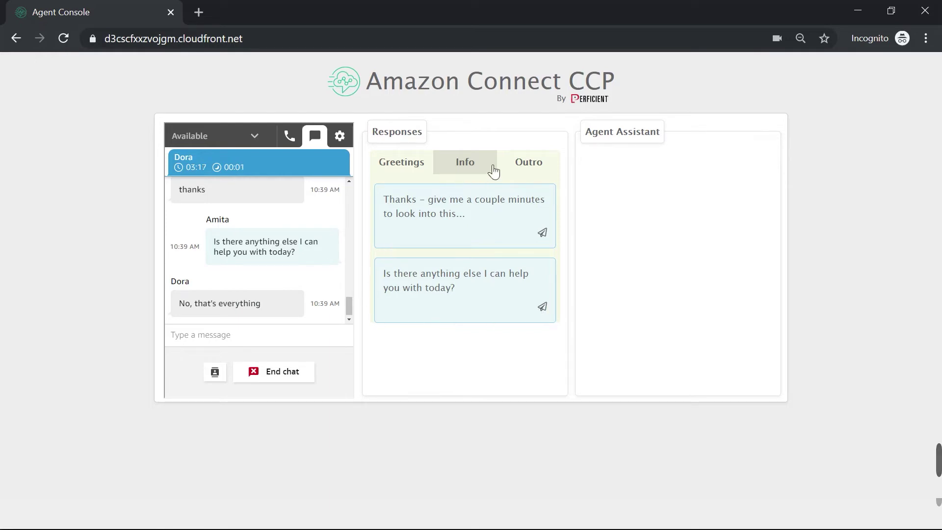
pyautogui.click(538, 165)
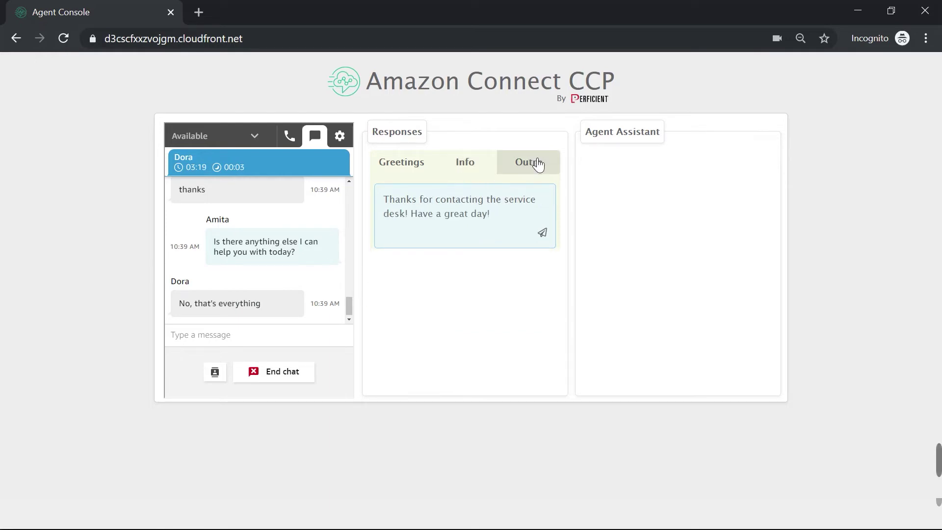
pyautogui.click(543, 234)
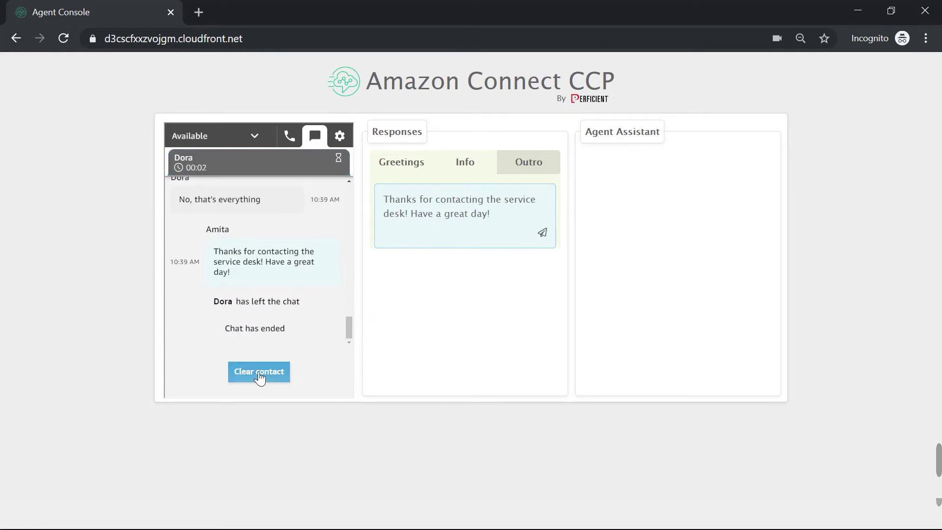
pyautogui.click(259, 375)
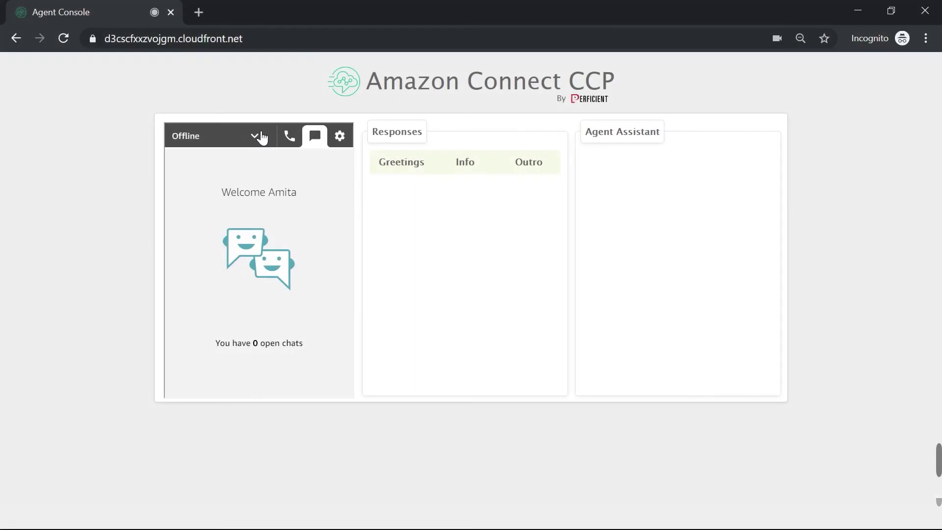
# Step: Set the agent status to Available and accept the new incoming chat
pyautogui.click(261, 138)
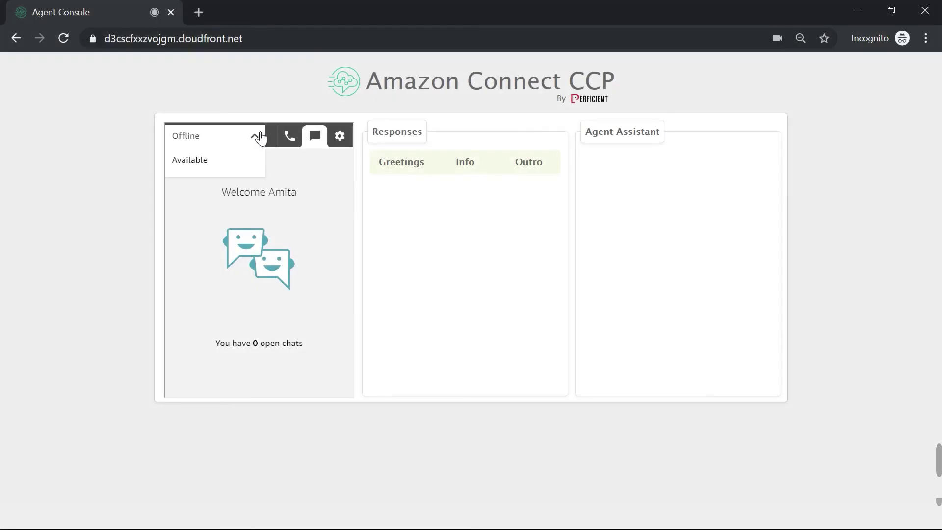
pyautogui.click(212, 164)
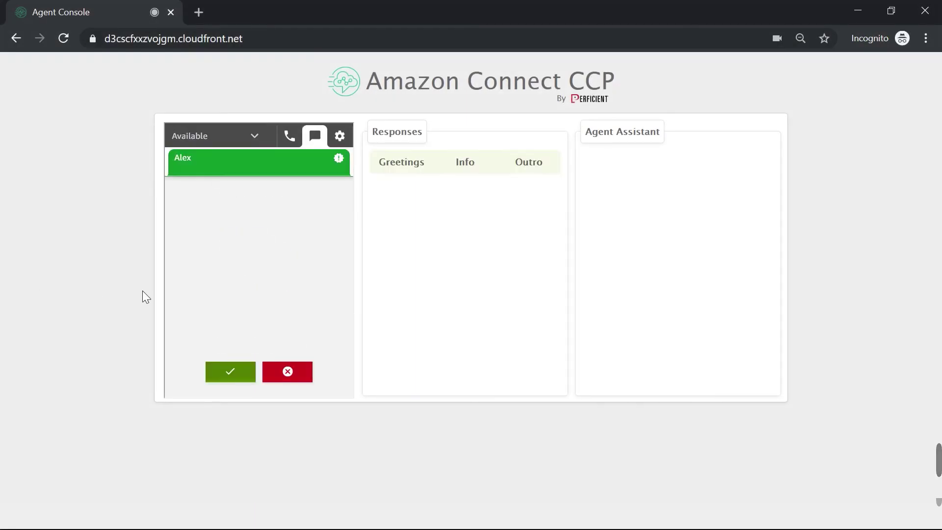
pyautogui.click(223, 370)
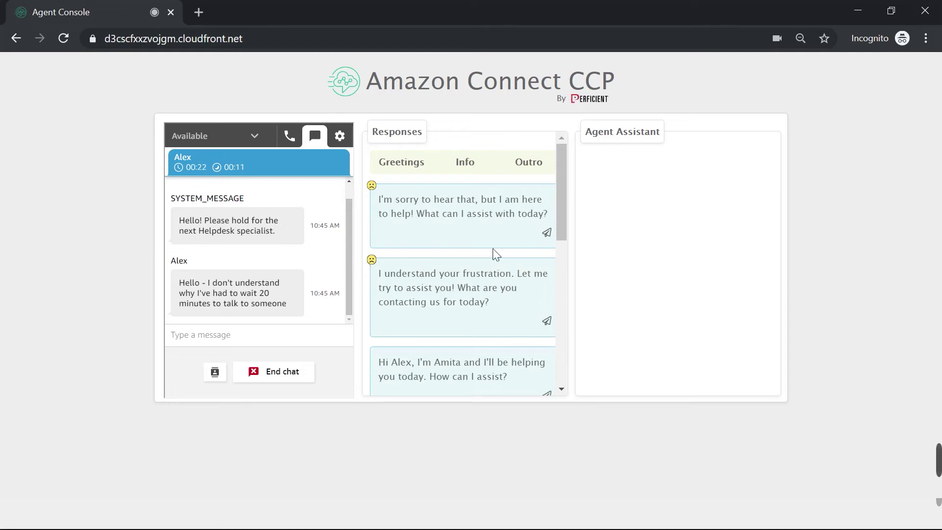
# Step: Send the 'I'm sorry to hear that' reply, then ask which application they want installed
pyautogui.click(547, 234)
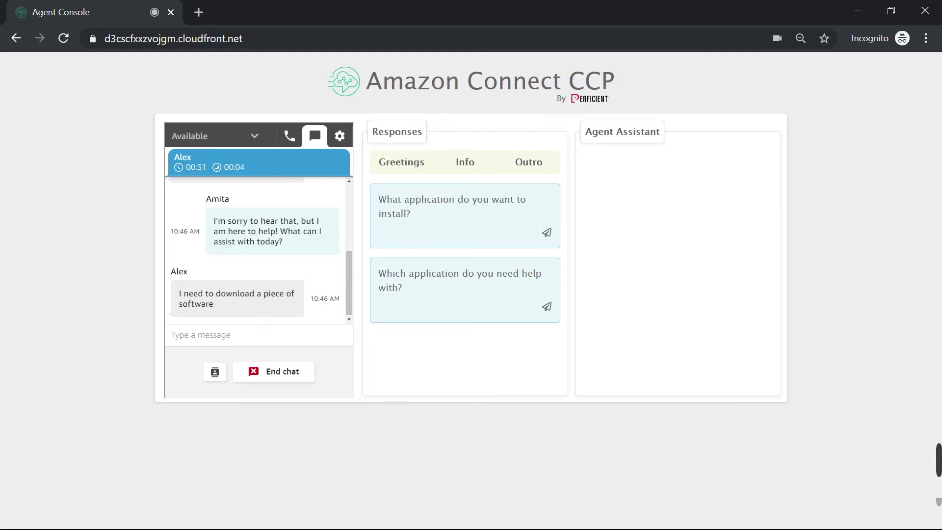
pyautogui.click(547, 233)
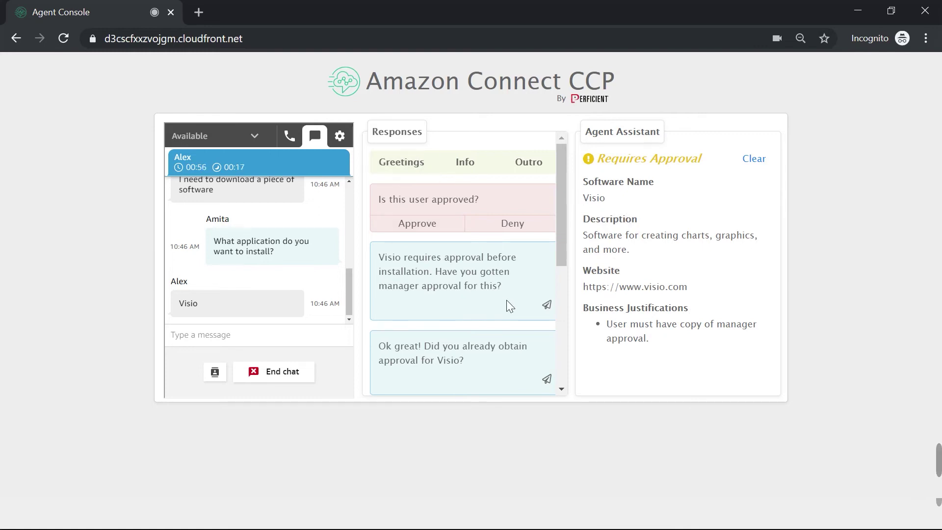
# Step: Explain Visio requires approval and ask the customer to forward their manager's note
pyautogui.click(548, 306)
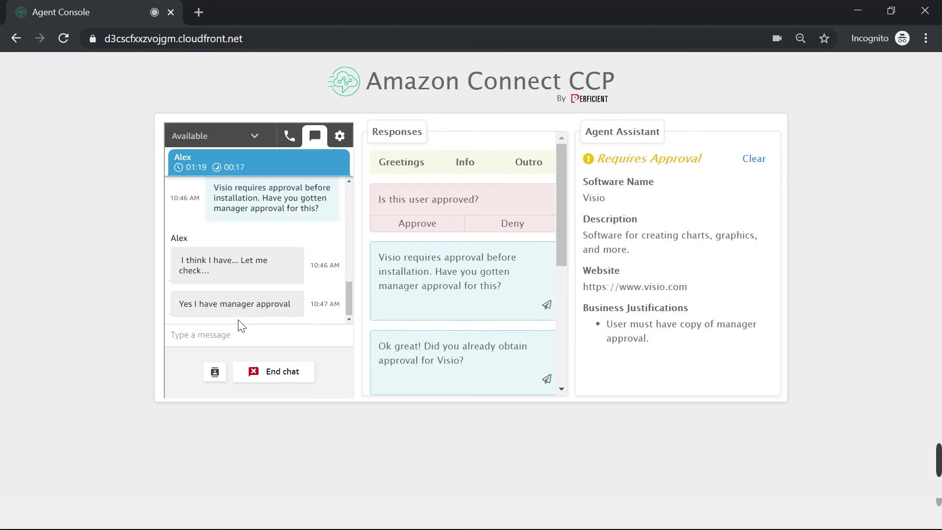
pyautogui.moveTo(563, 250); pyautogui.dragTo(534, 367)
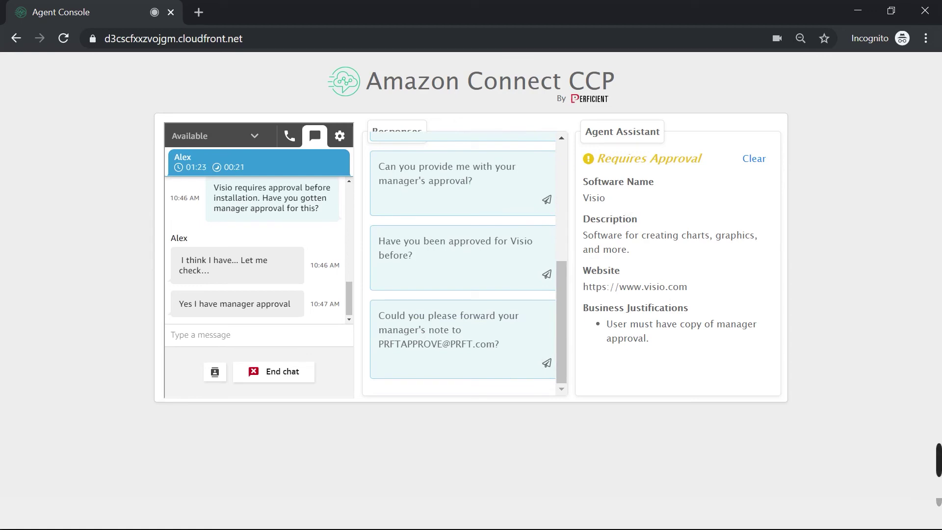
pyautogui.click(547, 363)
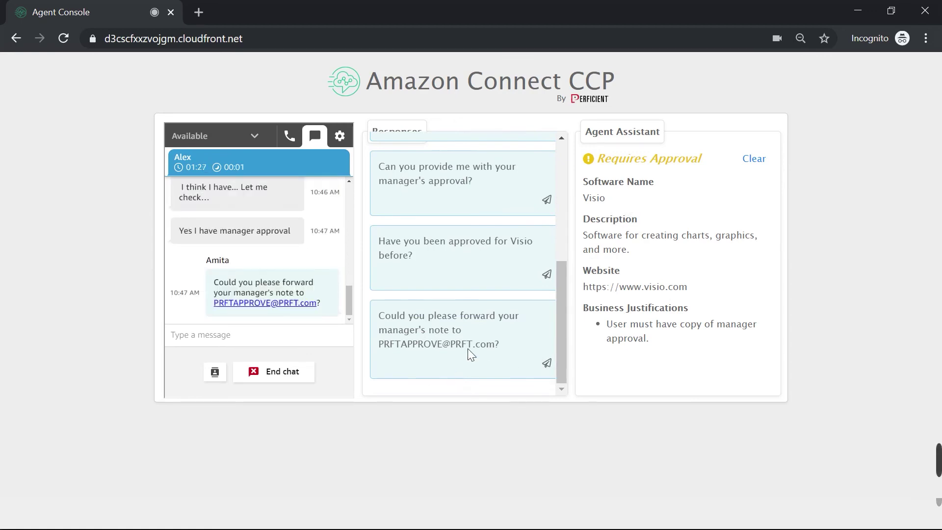
pyautogui.scroll(1, 475, 338)
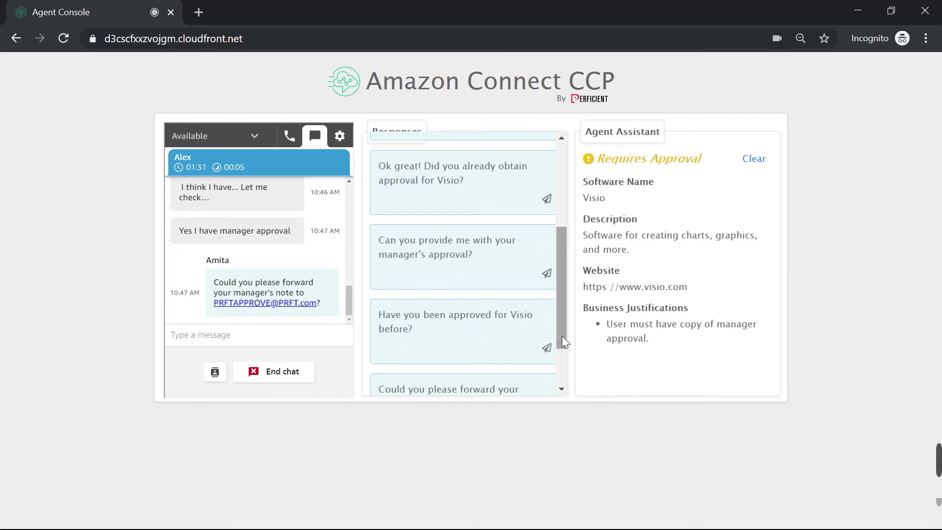
pyautogui.moveTo(561, 335); pyautogui.dragTo(582, 256)
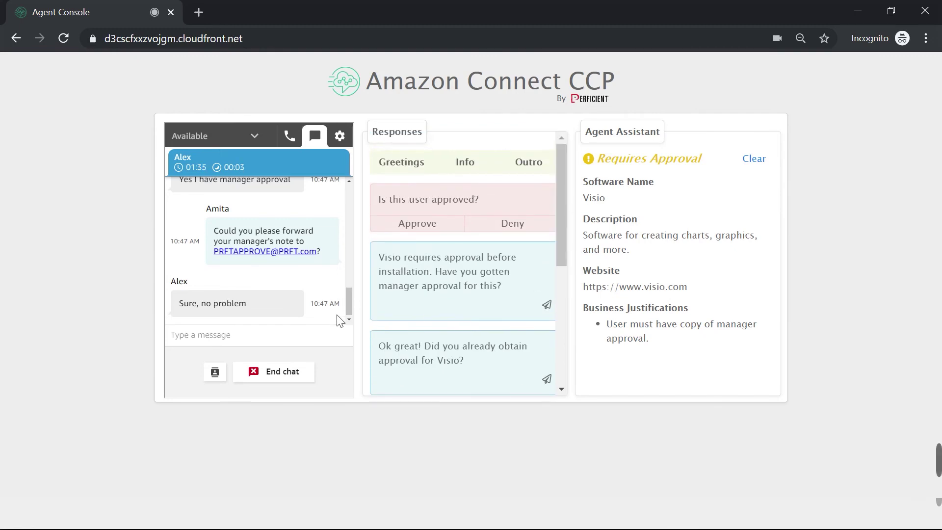
# Step: Mark the user approved for Visio, thank them, and confirm the install ticket was opened
pyautogui.click(418, 223)
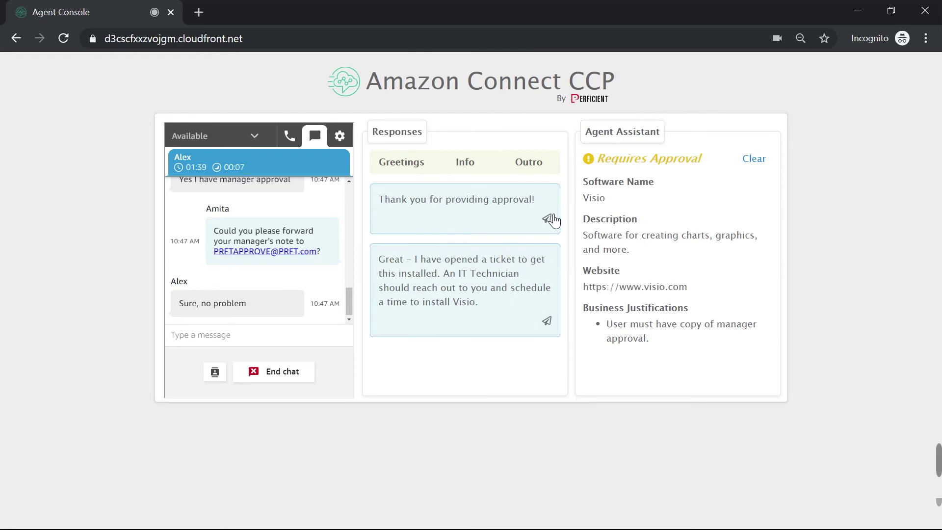
pyautogui.click(548, 219)
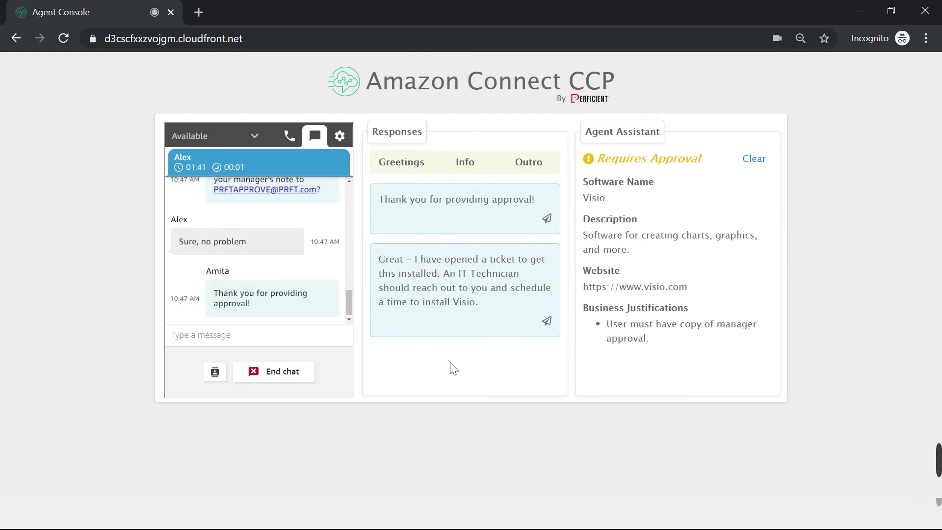
pyautogui.click(547, 323)
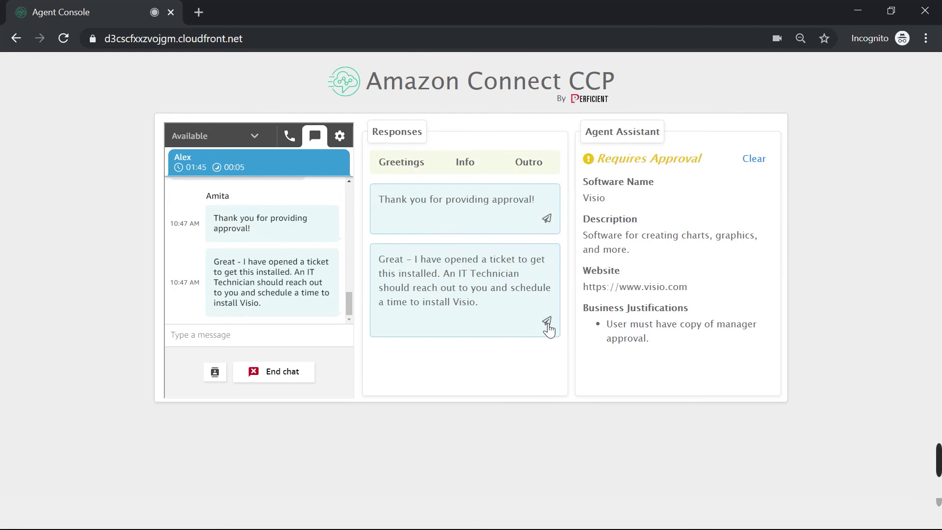
# Step: Ask if they need anything else, then send the thanks-for-contacting closing message
pyautogui.click(472, 169)
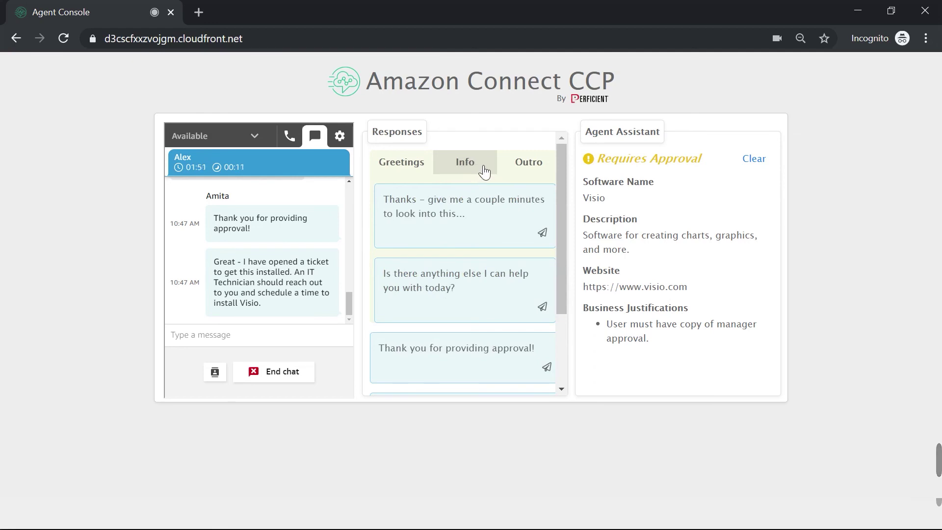
pyautogui.scroll(-2, 481, 286)
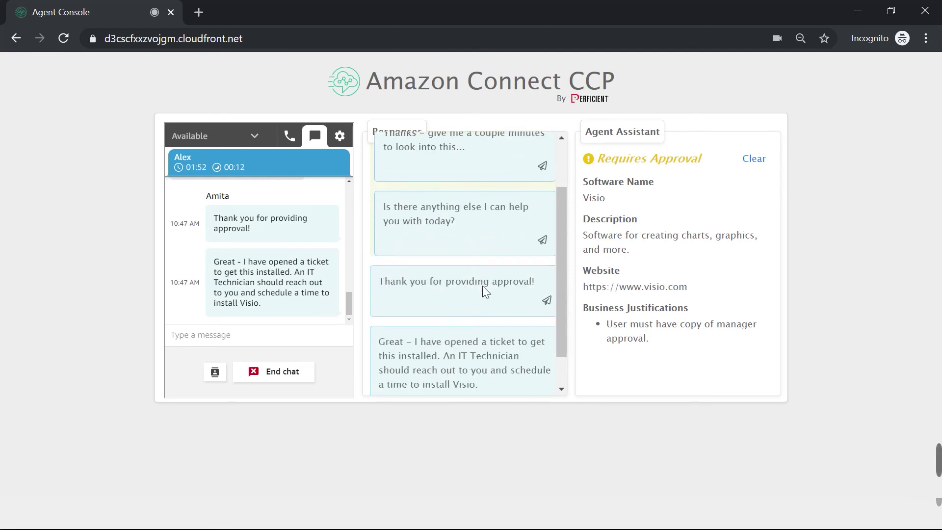
pyautogui.click(546, 236)
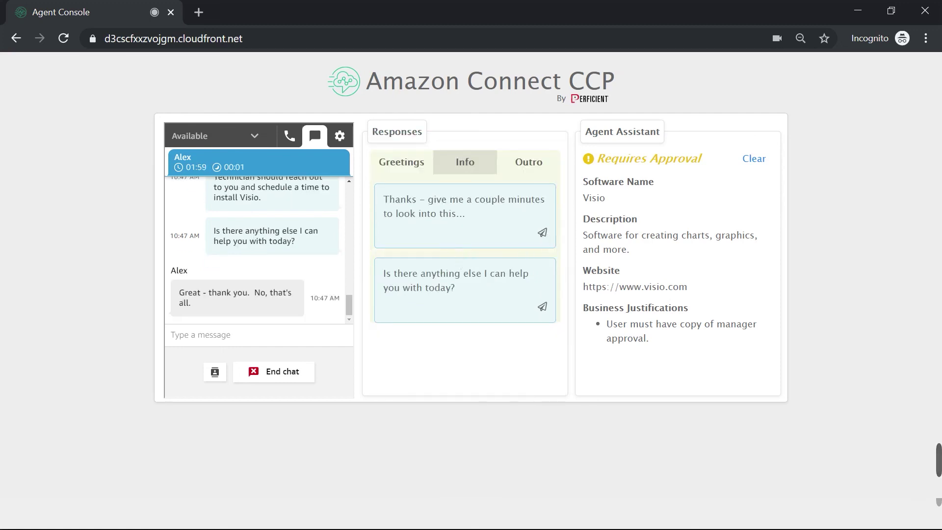
pyautogui.click(533, 164)
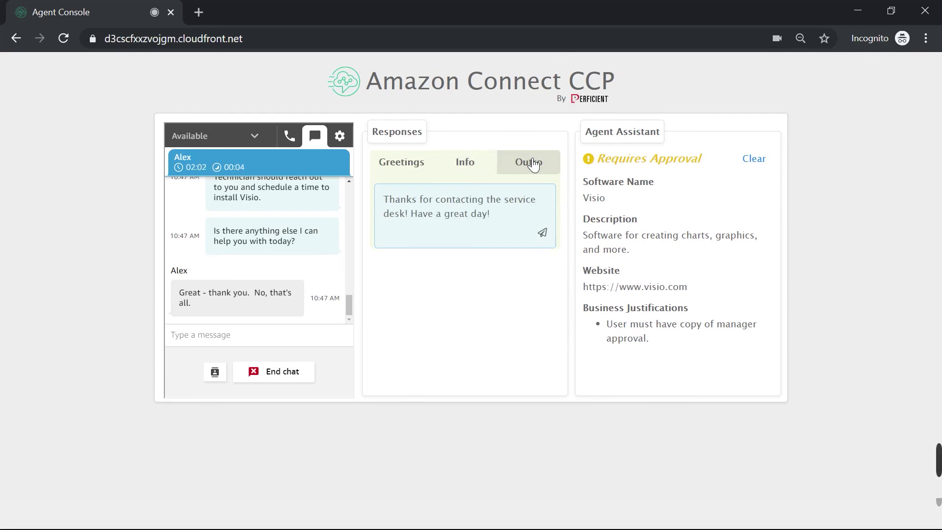
pyautogui.click(543, 234)
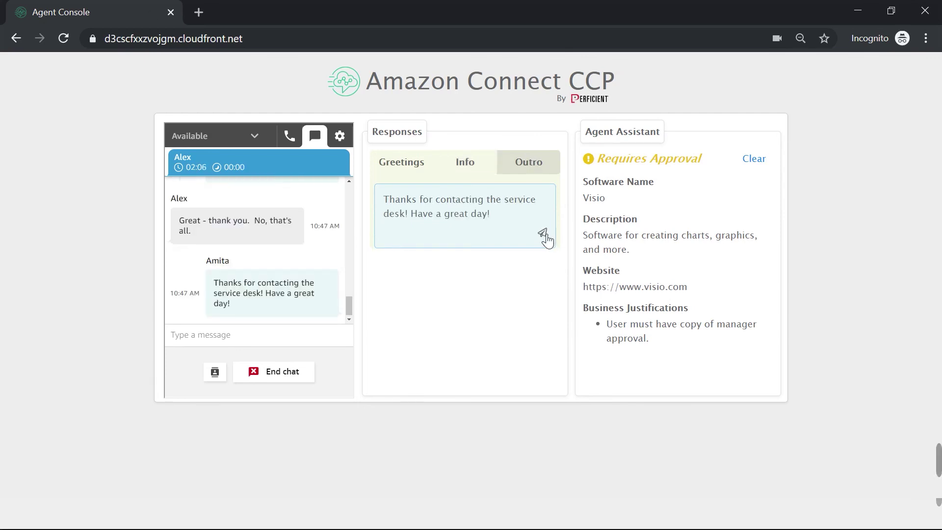